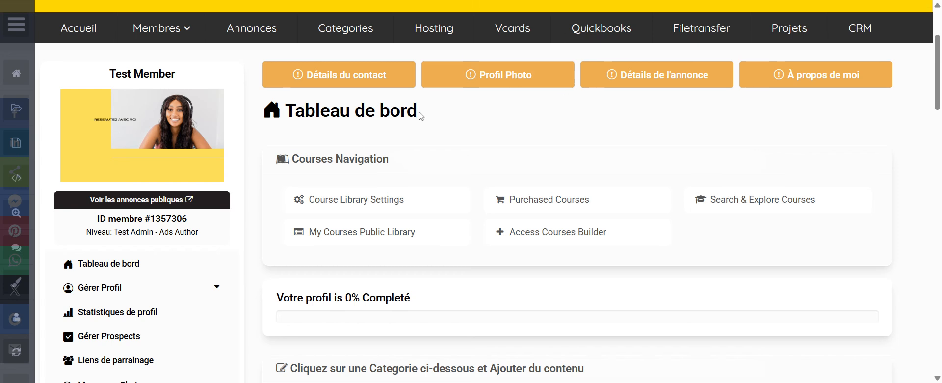
Step: Look over the member dashboard and open the Détails du contact section of the profile
scroll(468, 114, down, 2)
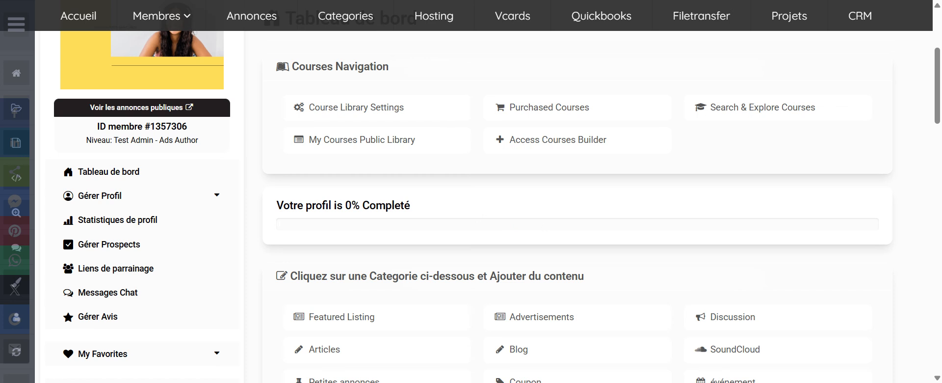
scroll(407, 195, up, 5)
scroll(398, 185, down, 3)
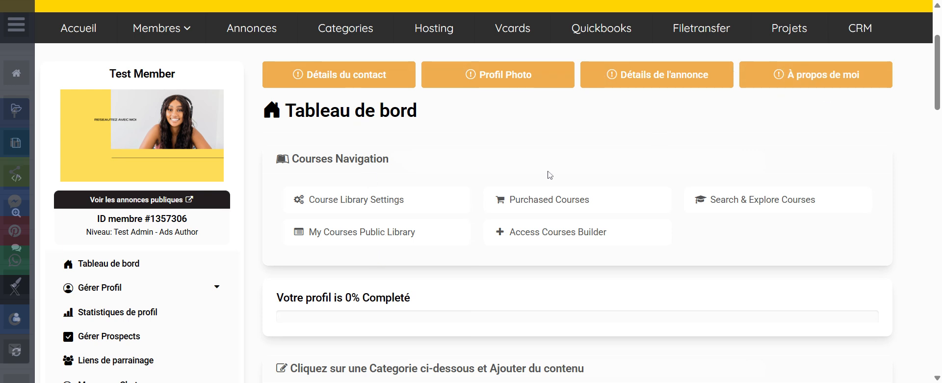
scroll(383, 146, down, 4)
scroll(382, 141, up, 5)
mouse_move(345, 90)
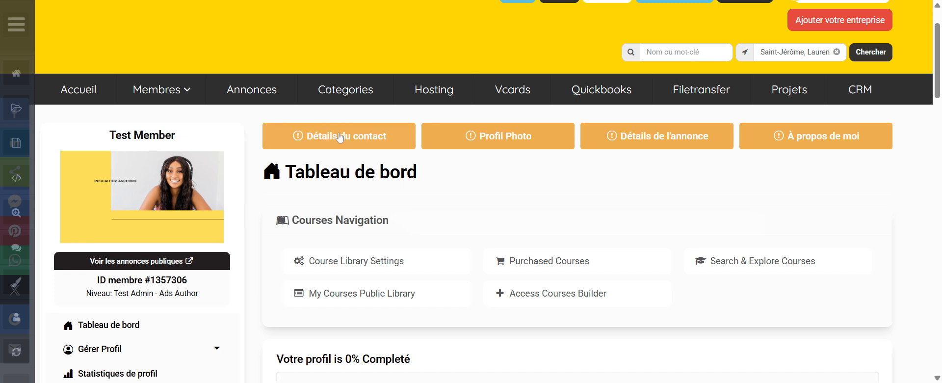
click(340, 137)
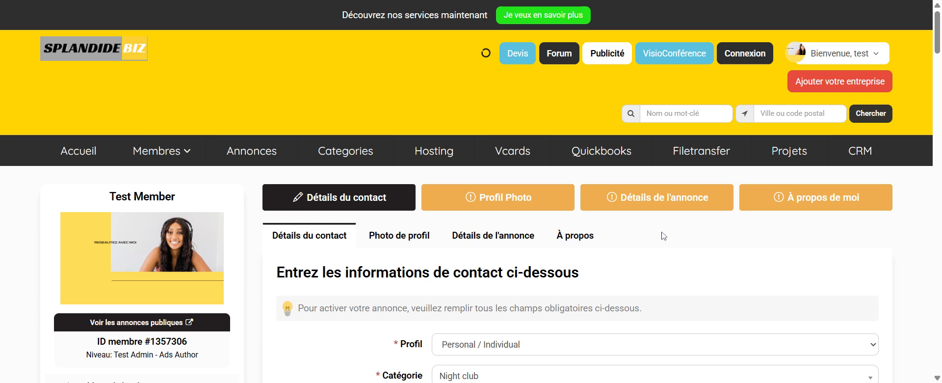
Step: Set the Catégorie of the contact details to CVcomptables by searching the category list for "cv"
scroll(655, 236, down, 1)
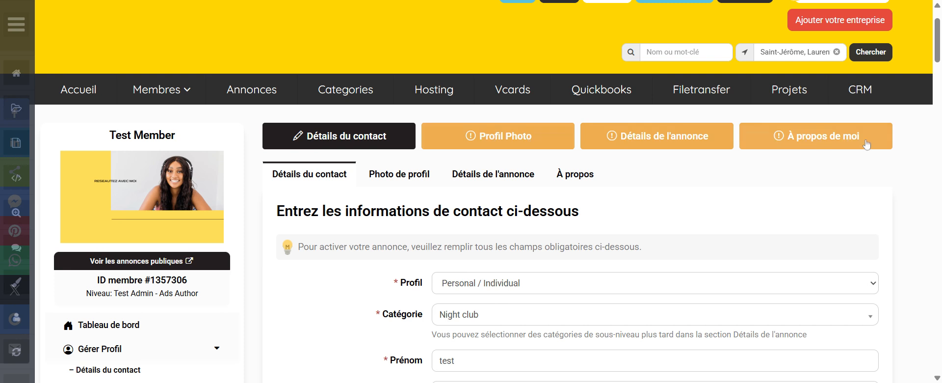
scroll(379, 179, down, 4)
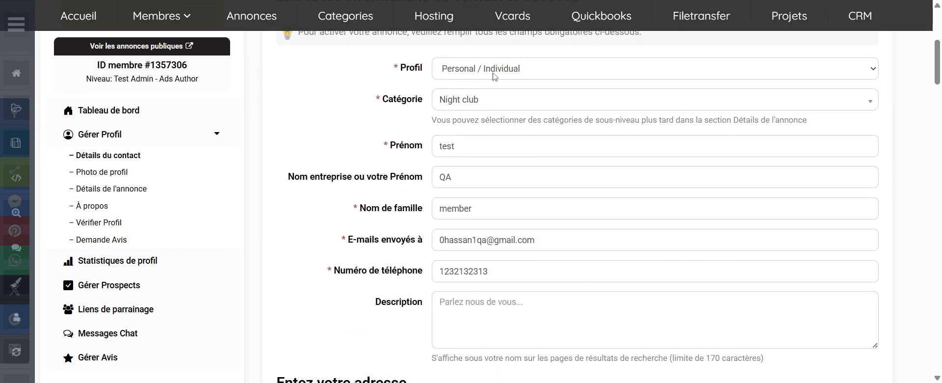
scroll(515, 116, down, 1)
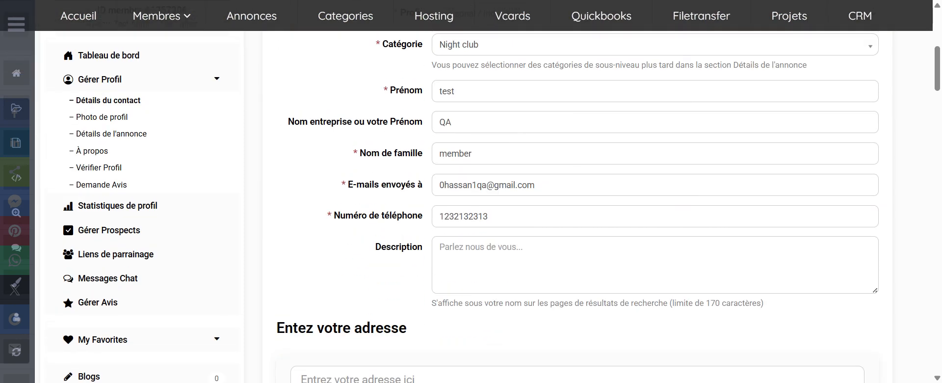
scroll(493, 271, up, 4)
click(551, 251)
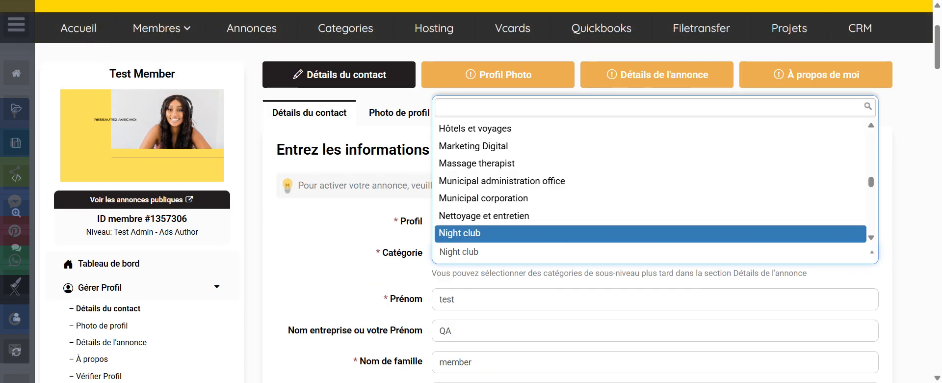
text(cv)
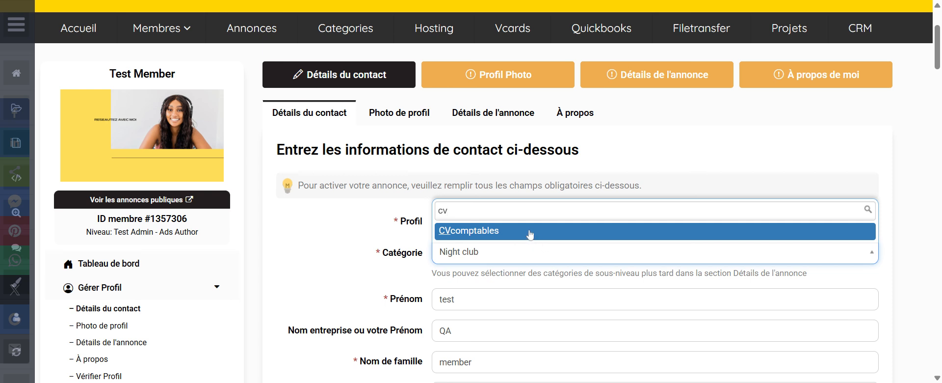
click(530, 235)
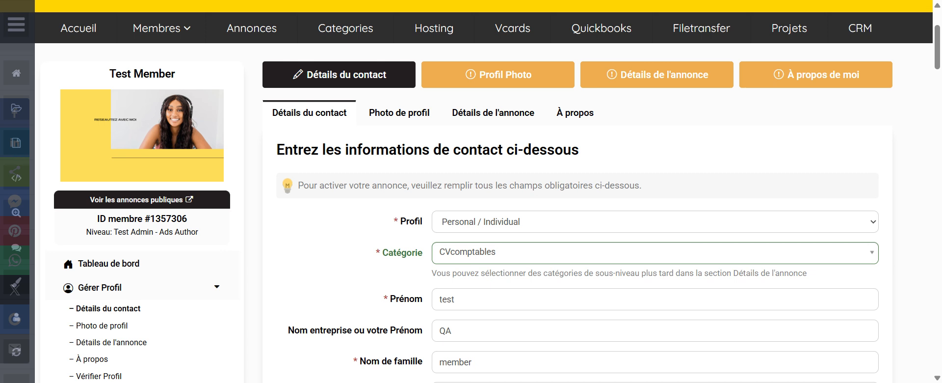
Step: Review the remaining personal, address, website and social media link fields of the contact details form
scroll(476, 156, down, 2)
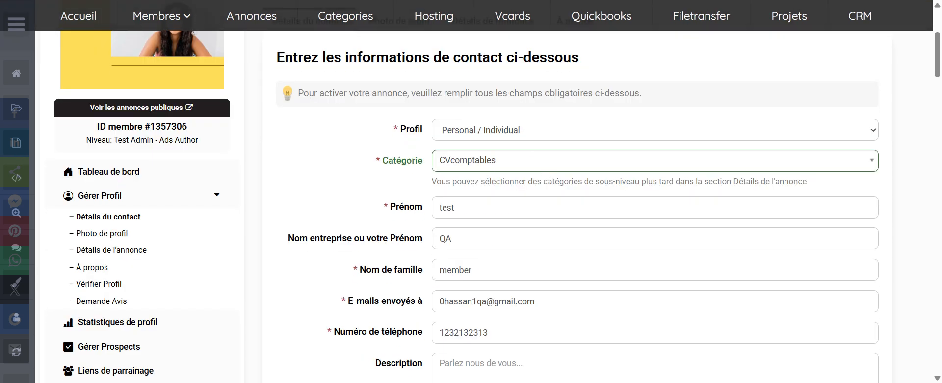
scroll(577, 207, down, 3)
scroll(483, 232, down, 12)
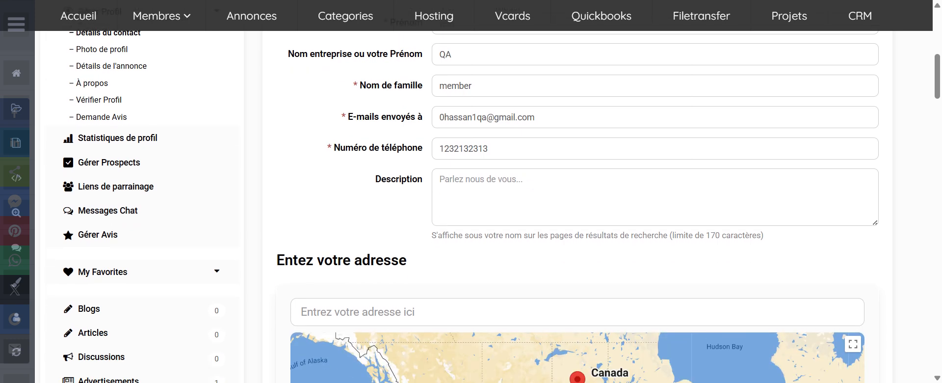
scroll(484, 232, down, 3)
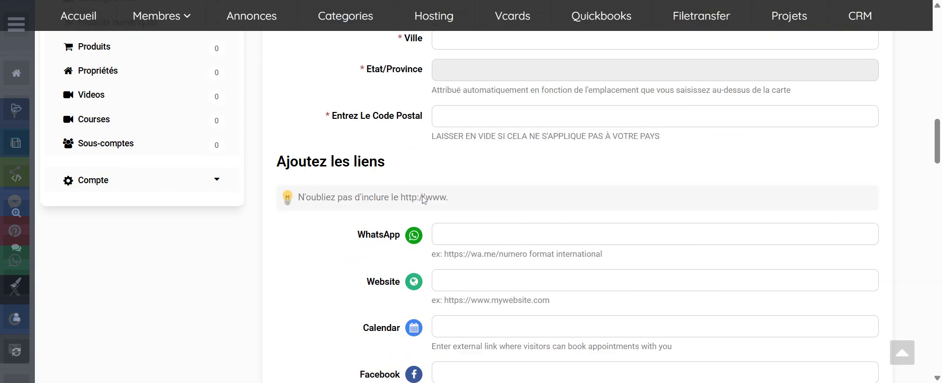
scroll(531, 167, down, 1)
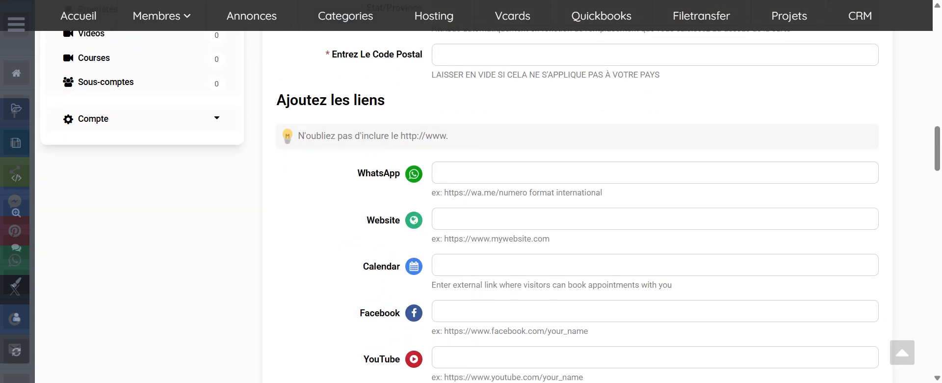
scroll(577, 206, down, 1)
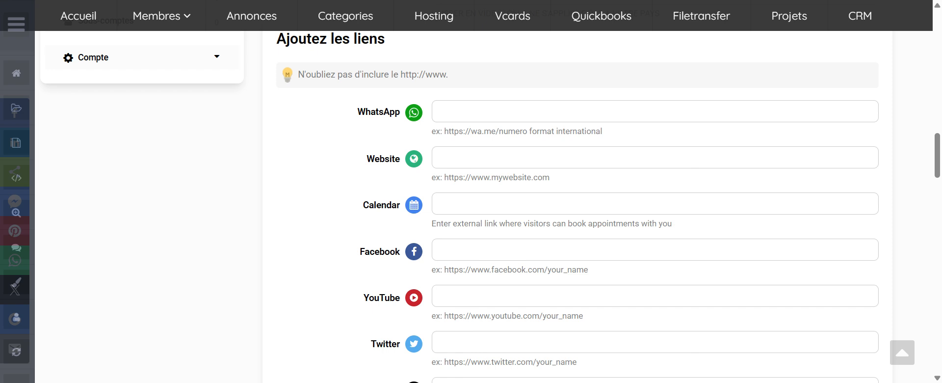
scroll(486, 248, down, 4)
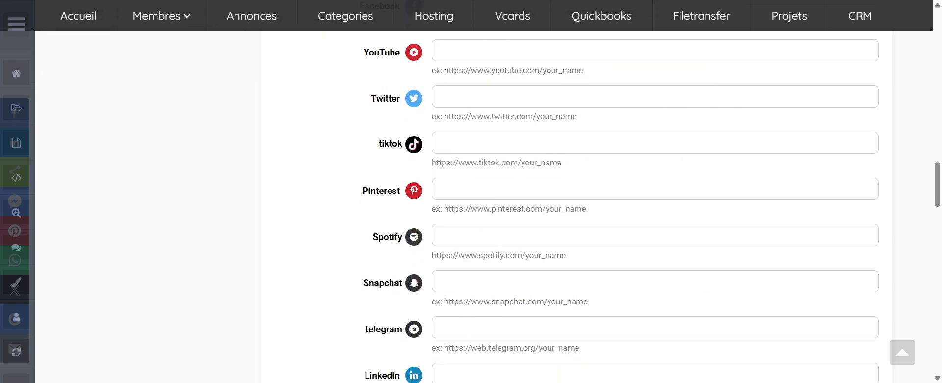
scroll(649, 209, down, 3)
click(481, 190)
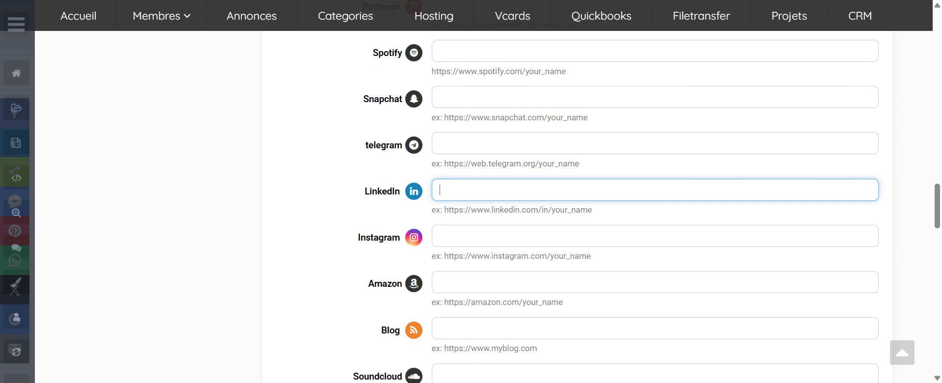
Step: Submit the contact details form with Enregistrer & Continuer
scroll(499, 212, down, 5)
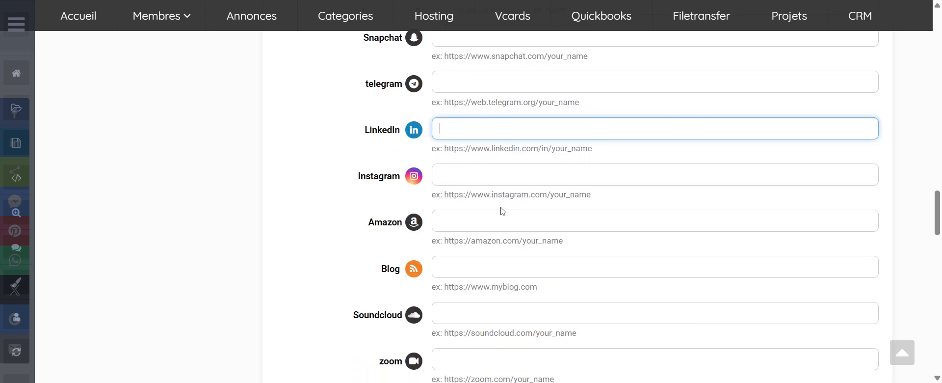
scroll(551, 255, down, 7)
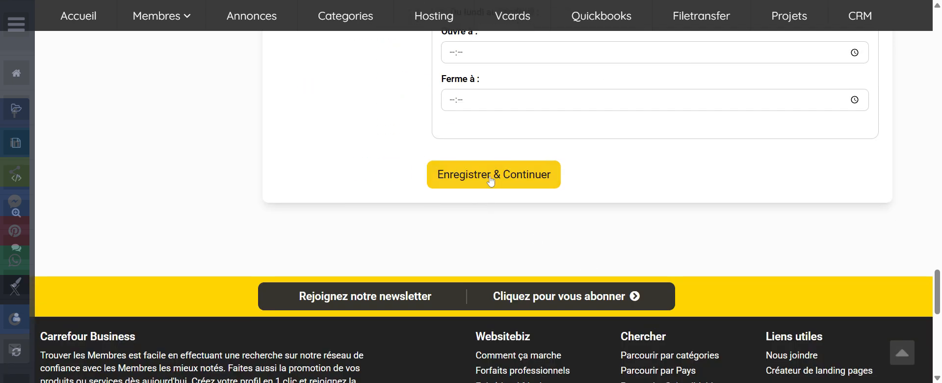
click(491, 178)
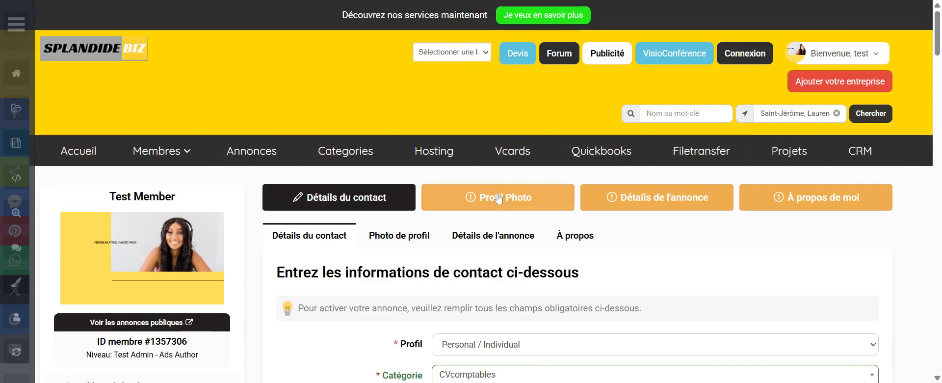
Step: Open the Profil Photo section and examine the upload options for the profile photo, logo and cover photo
click(498, 198)
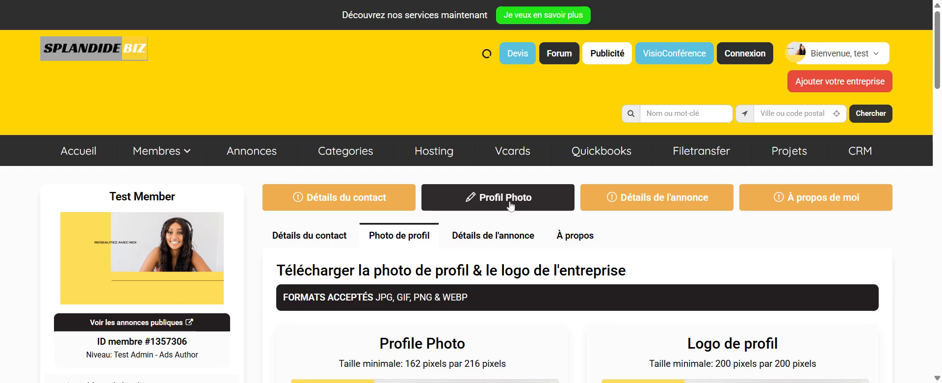
scroll(510, 206, down, 8)
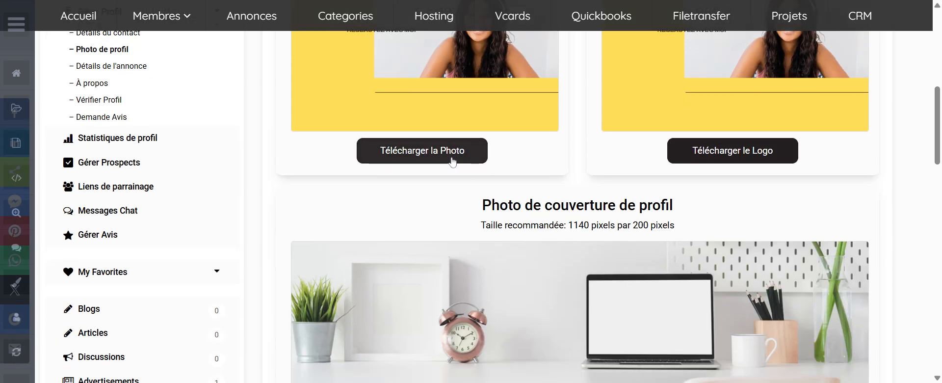
scroll(452, 160, up, 1)
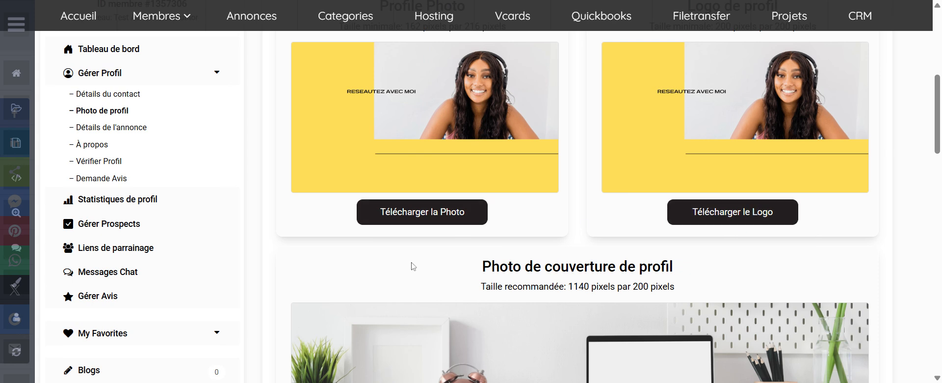
scroll(603, 241, down, 4)
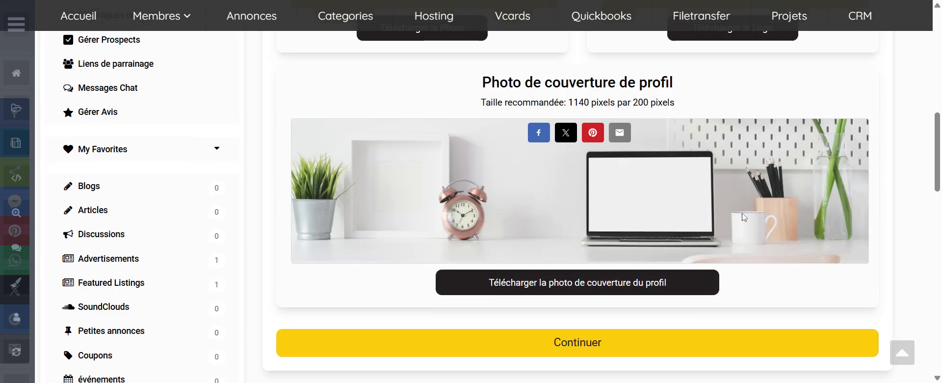
scroll(591, 254, down, 5)
scroll(579, 241, up, 15)
scroll(579, 240, up, 3)
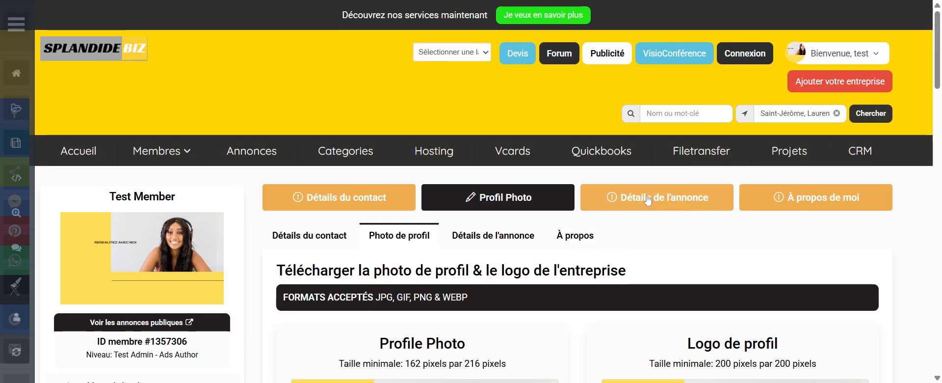
Step: Open the Détails de l'annonce section and examine its CV or brochure upload and Année de création options
click(648, 197)
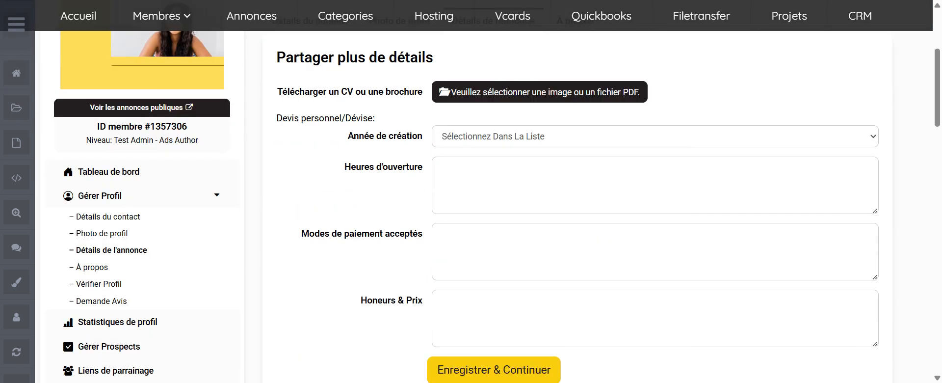
drag(277, 92, 425, 101)
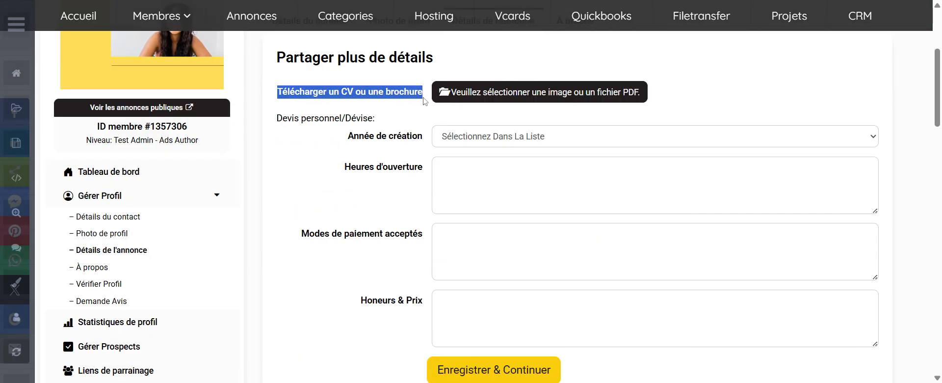
click(471, 98)
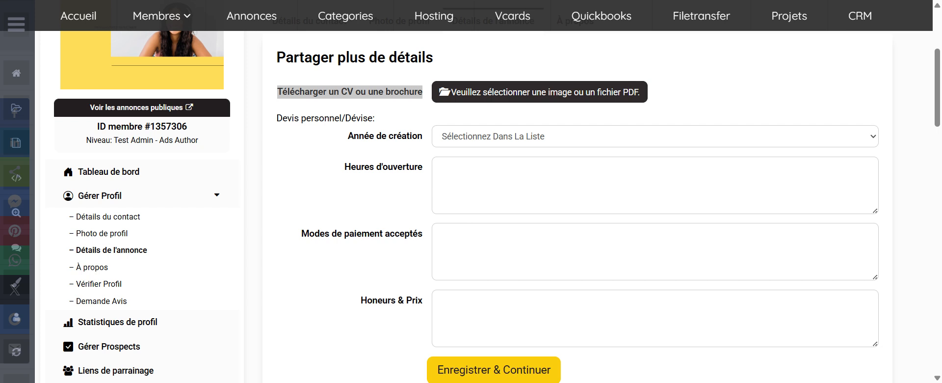
key(Escape)
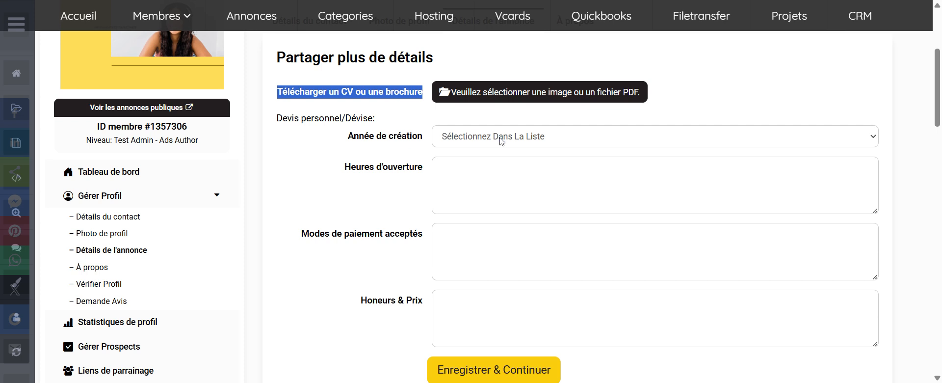
click(569, 140)
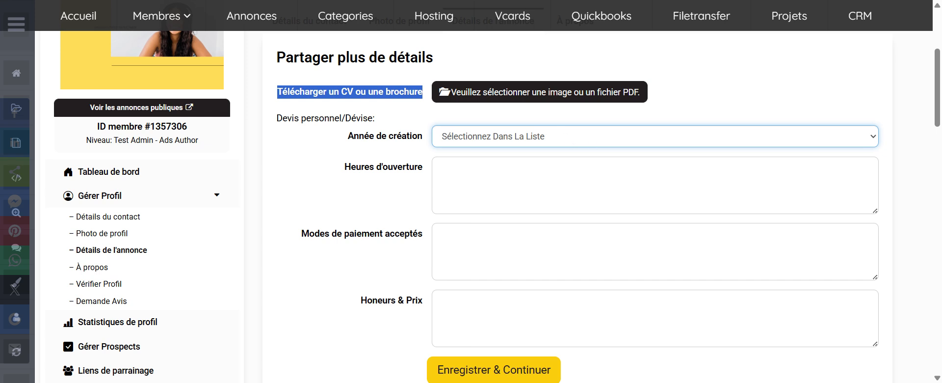
click(407, 192)
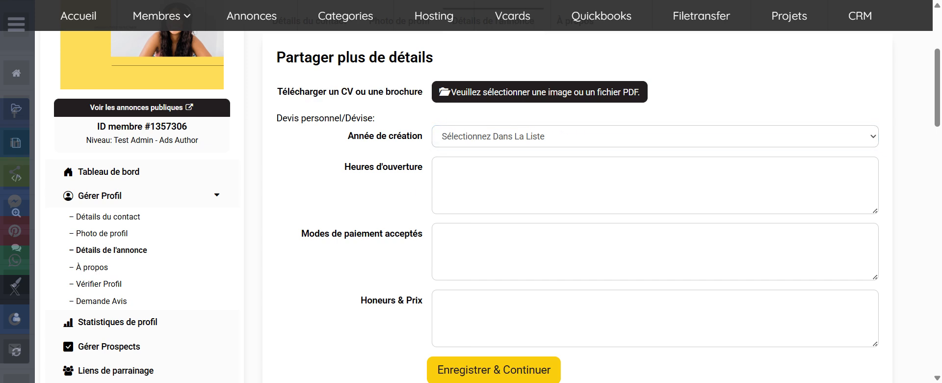
Step: Submit the Détails de l'annonce form with Enregistrer & Continuer
scroll(611, 215, down, 3)
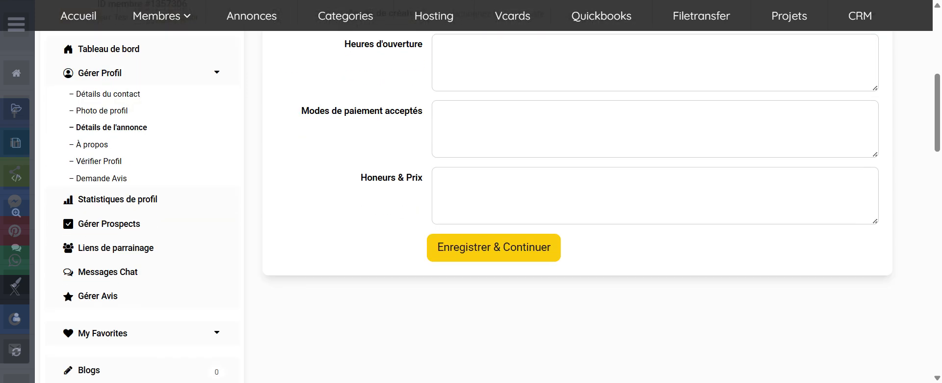
click(496, 248)
scroll(430, 286, down, 3)
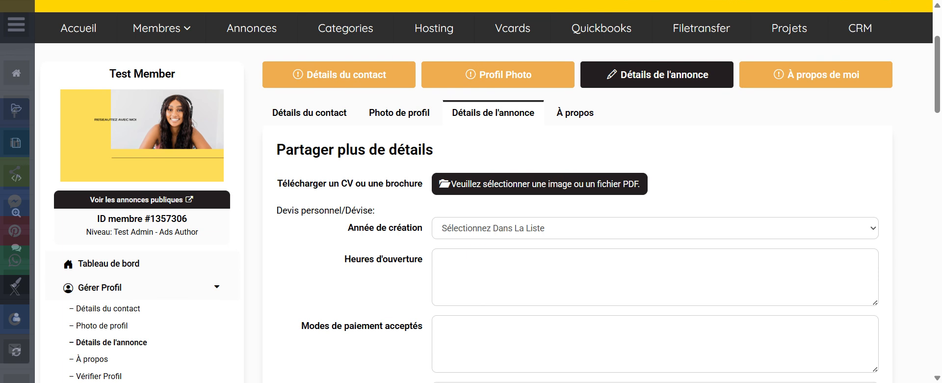
click(486, 220)
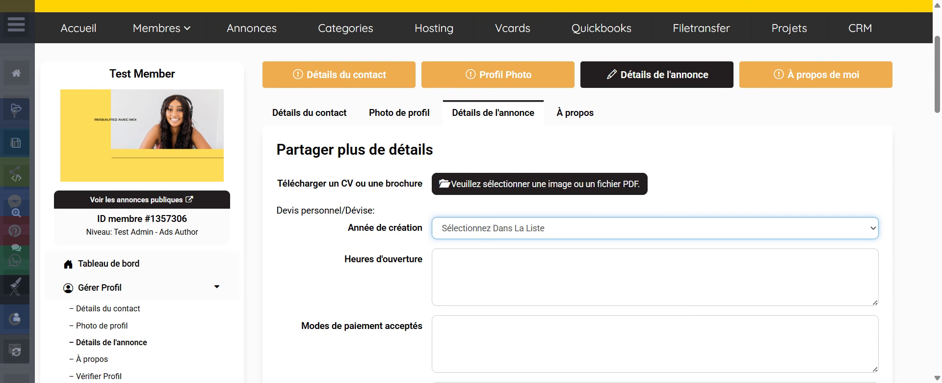
scroll(736, 138, up, 3)
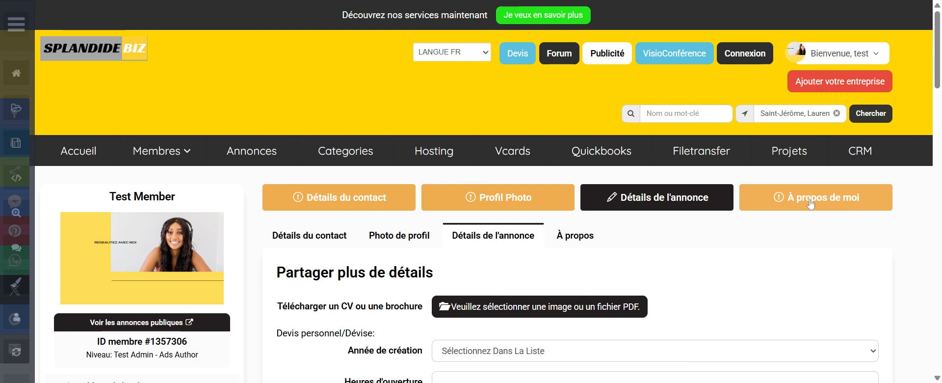
Step: Open the À propos de moi section and examine its description editor and the Joindre un fichier option
click(810, 204)
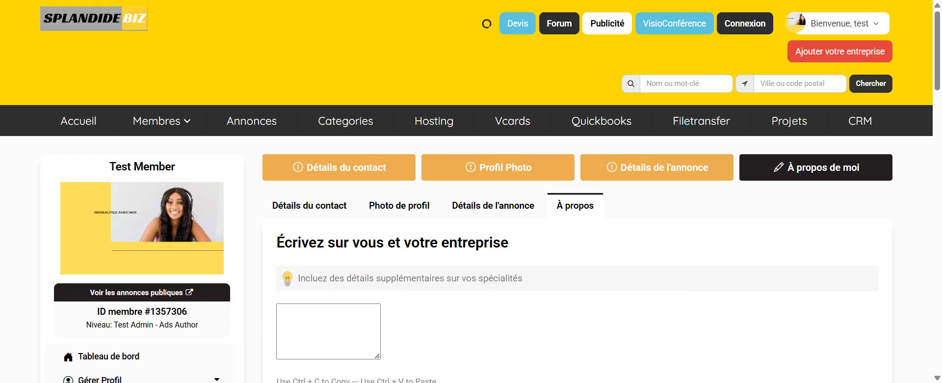
scroll(667, 220, down, 1)
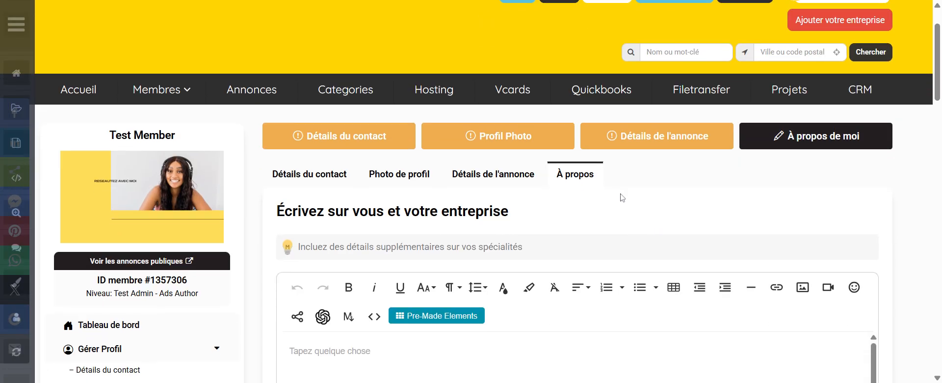
scroll(622, 197, down, 3)
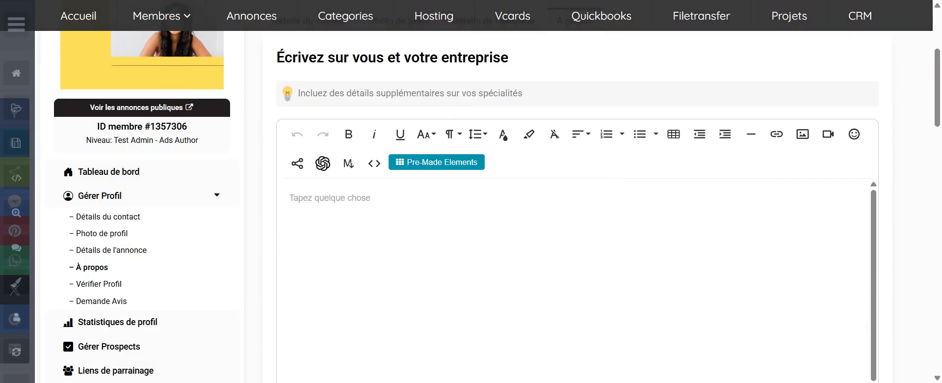
click(290, 198)
scroll(581, 251, down, 3)
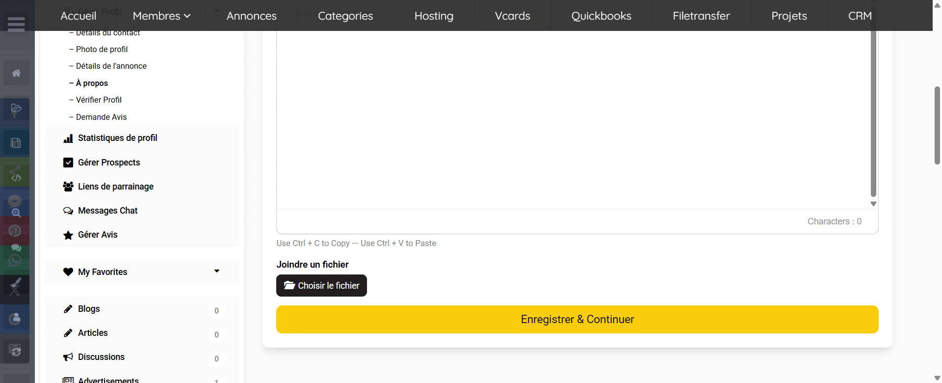
scroll(577, 206, up, 2)
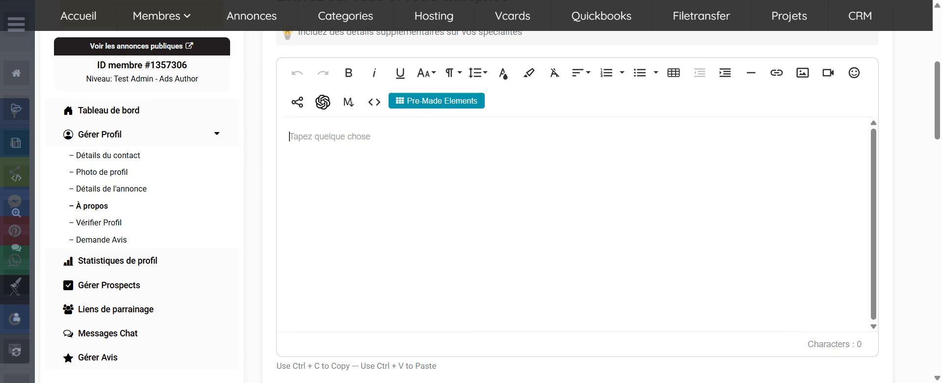
scroll(540, 206, down, 5)
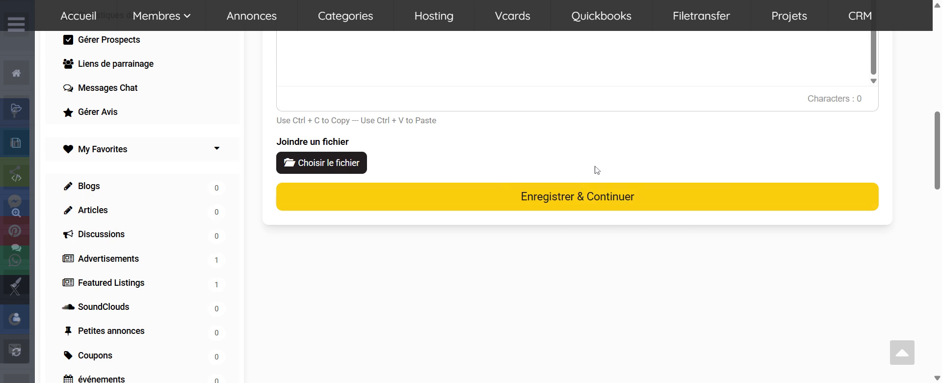
Step: Review the About page again, from the four profile section headings to the Gérer Profil menu and the empty description editor
scroll(596, 158, up, 4)
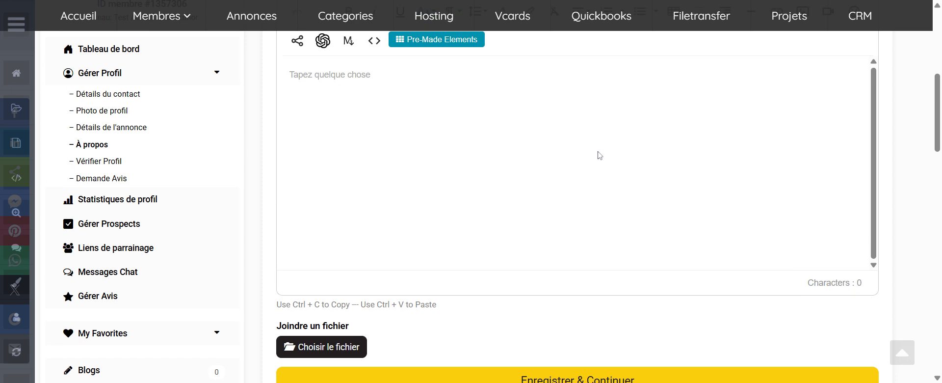
scroll(596, 157, up, 4)
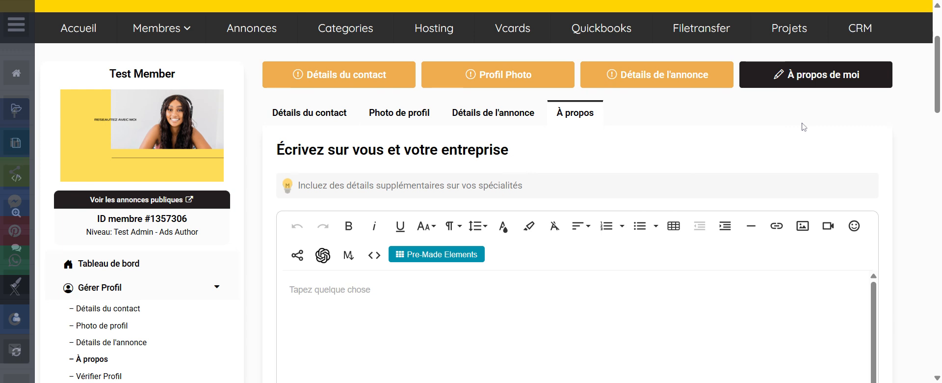
scroll(644, 129, up, 3)
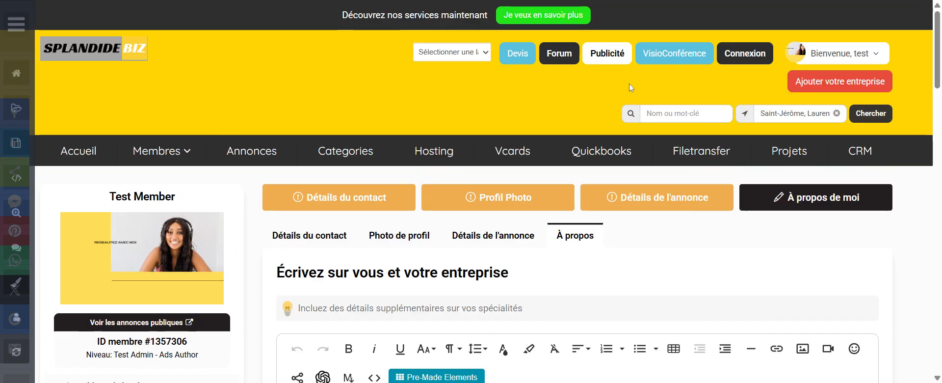
scroll(643, 129, down, 3)
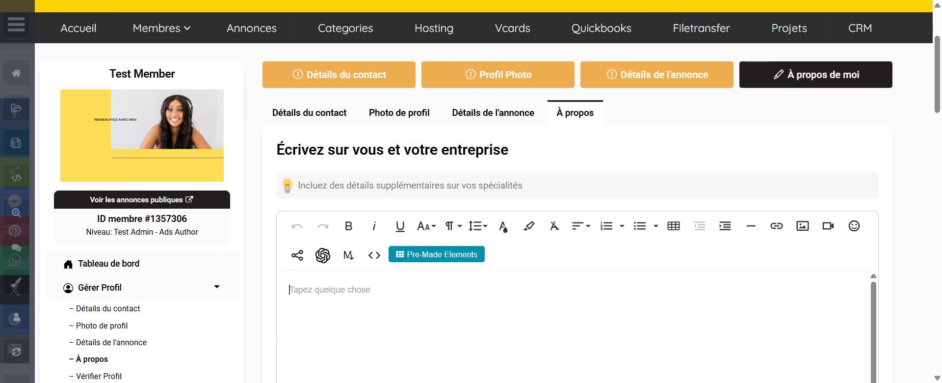
scroll(604, 147, down, 4)
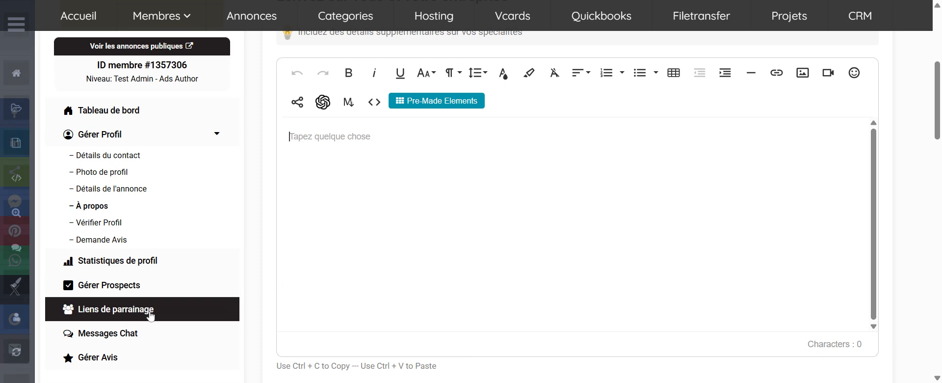
scroll(382, 191, up, 5)
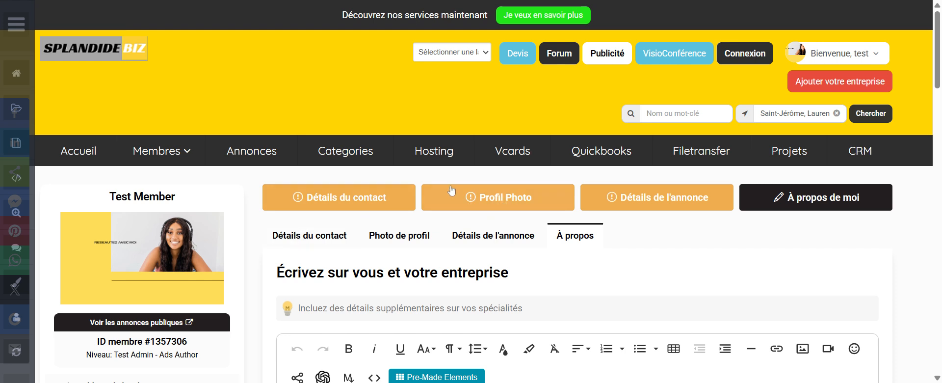
scroll(503, 204, down, 4)
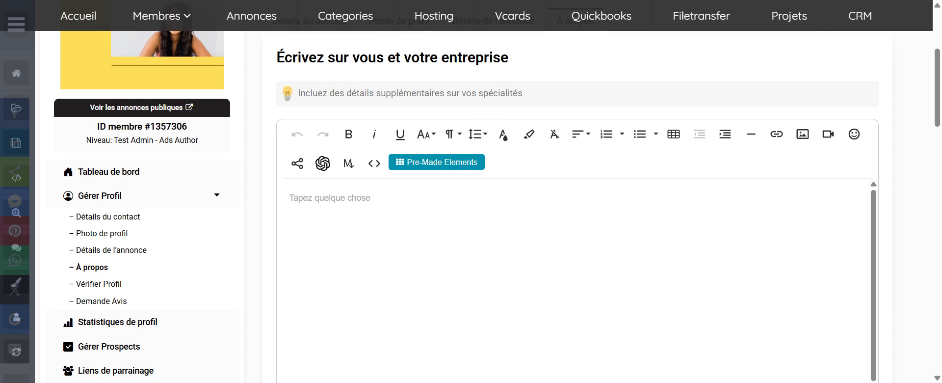
scroll(568, 265, up, 3)
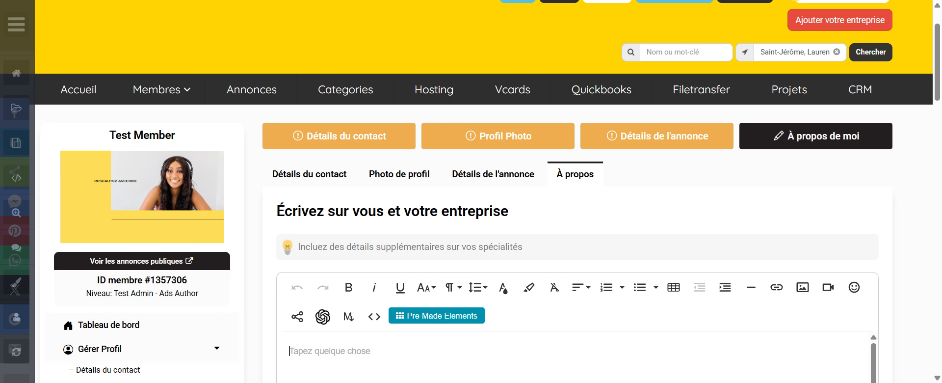
Step: Open the Categories page, search the categories for "cvcom" and open the CVcomptables category
mouse_move(356, 94)
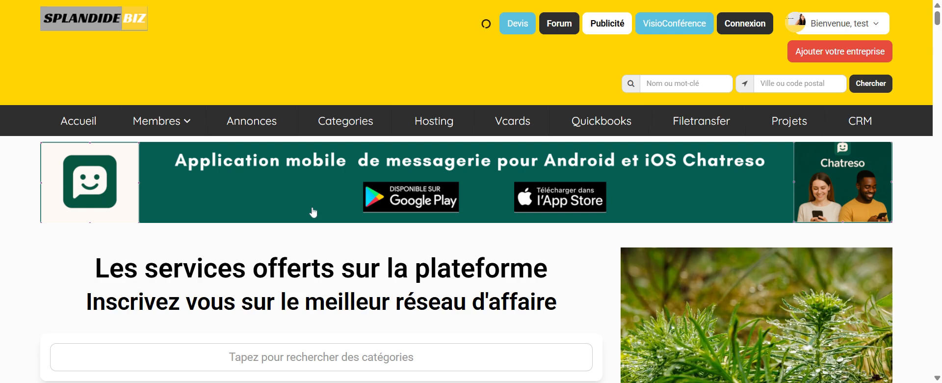
scroll(304, 236, down, 3)
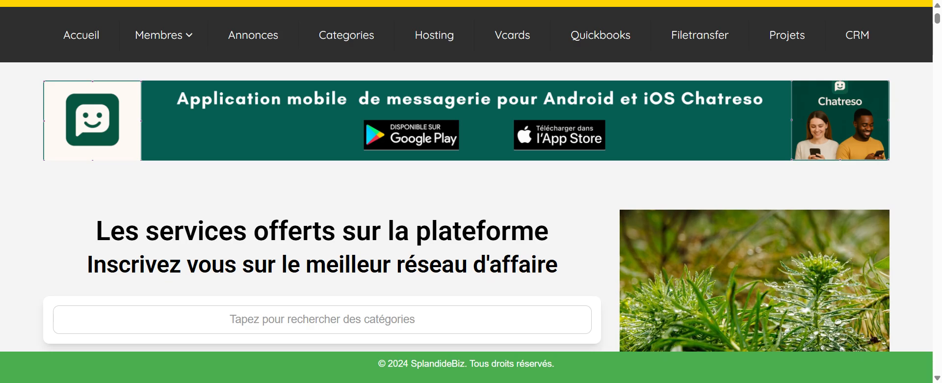
scroll(257, 261, down, 2)
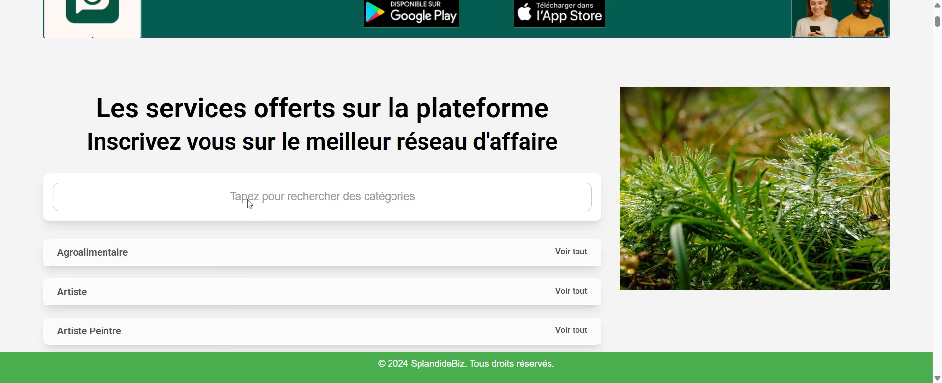
click(212, 203)
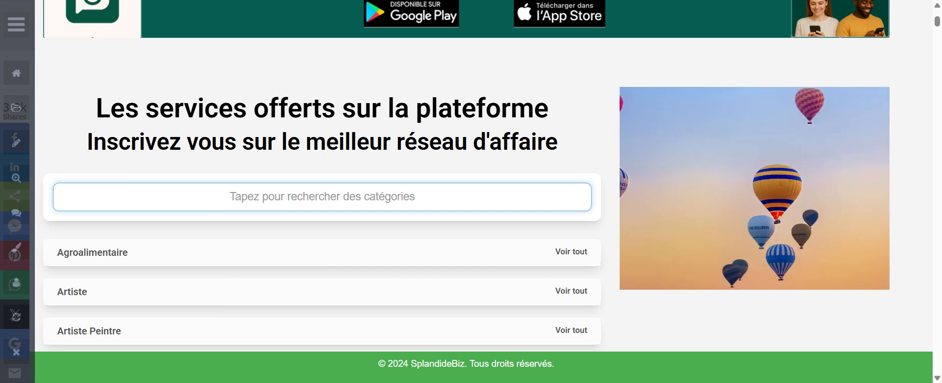
text(cv)
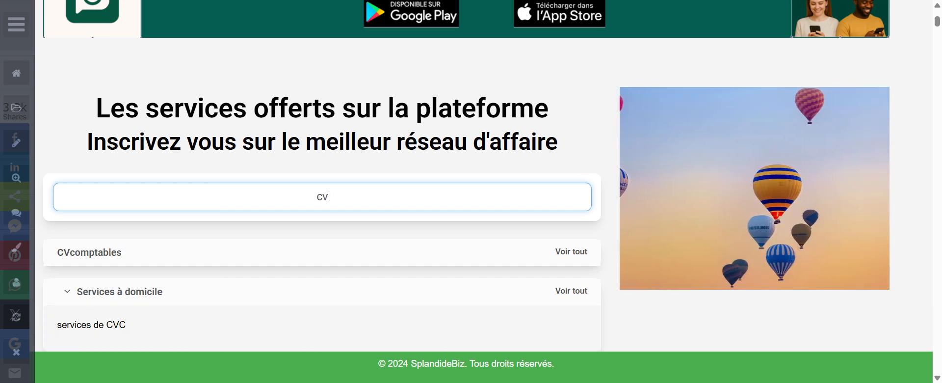
text(com)
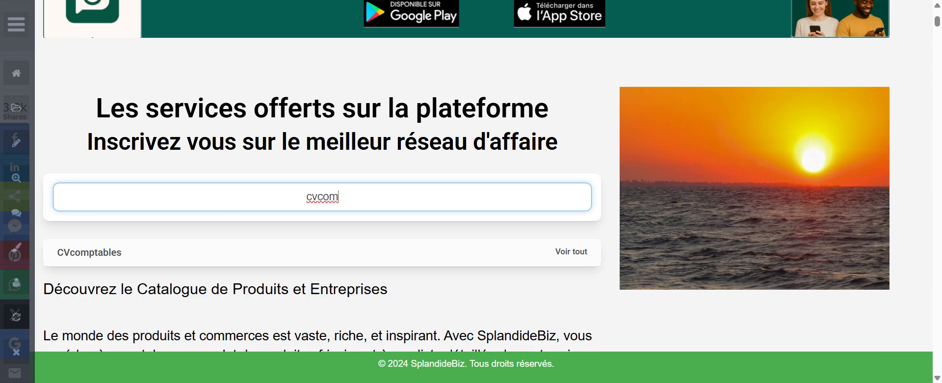
click(120, 254)
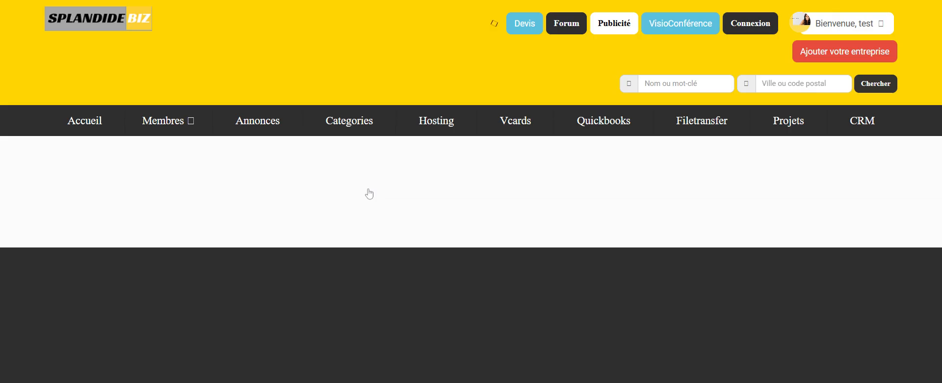
Step: Examine the CVcomptables member listings, including their descriptions, locations, approval badges and profile and contact options
scroll(364, 191, down, 3)
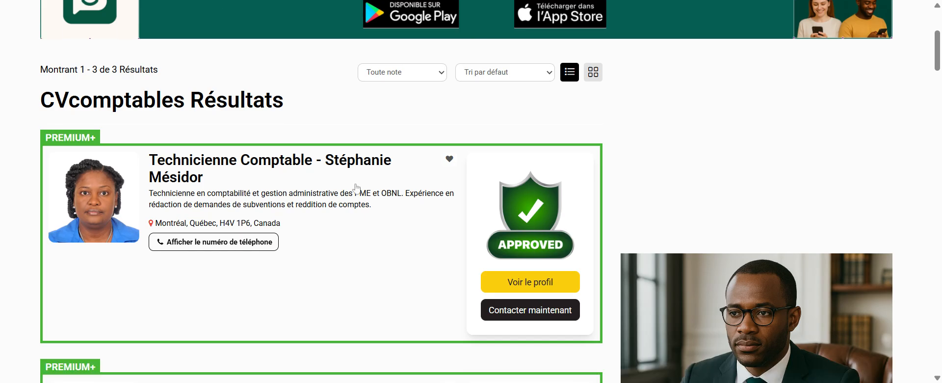
scroll(201, 191, down, 1)
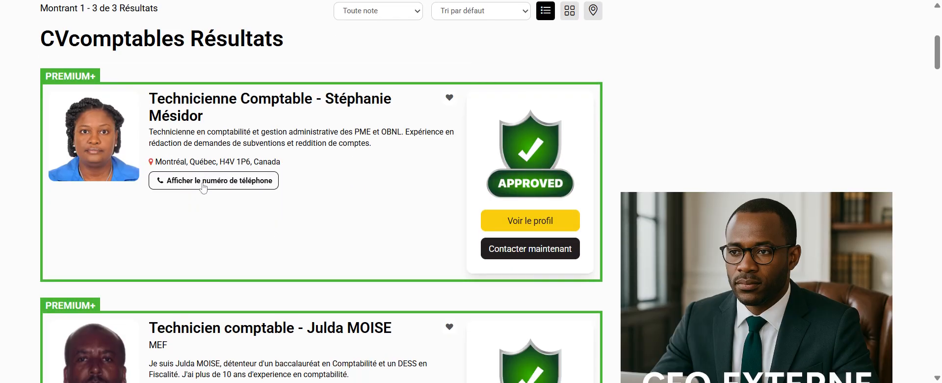
scroll(204, 186, down, 2)
scroll(204, 186, up, 5)
scroll(213, 108, down, 2)
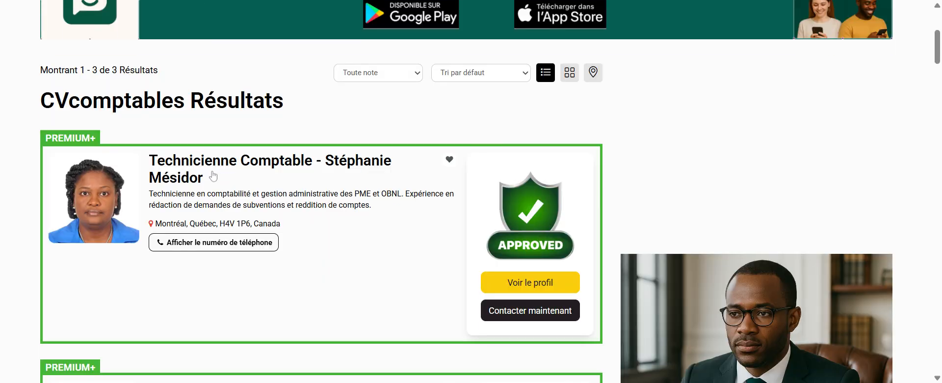
scroll(216, 178, down, 10)
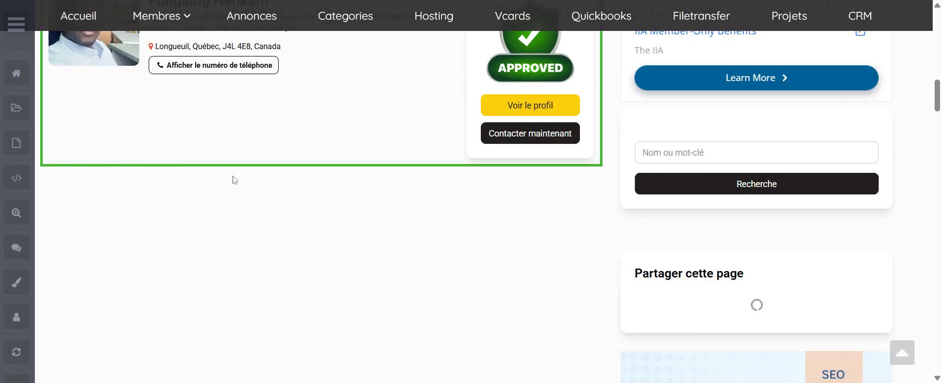
scroll(248, 179, up, 4)
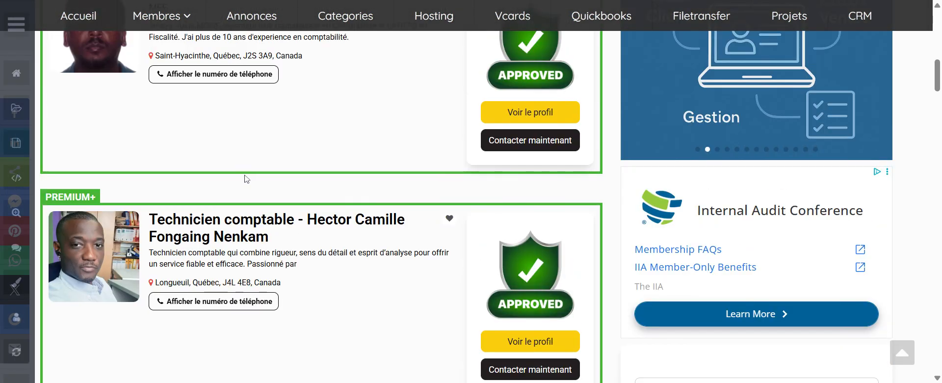
scroll(537, 95, up, 5)
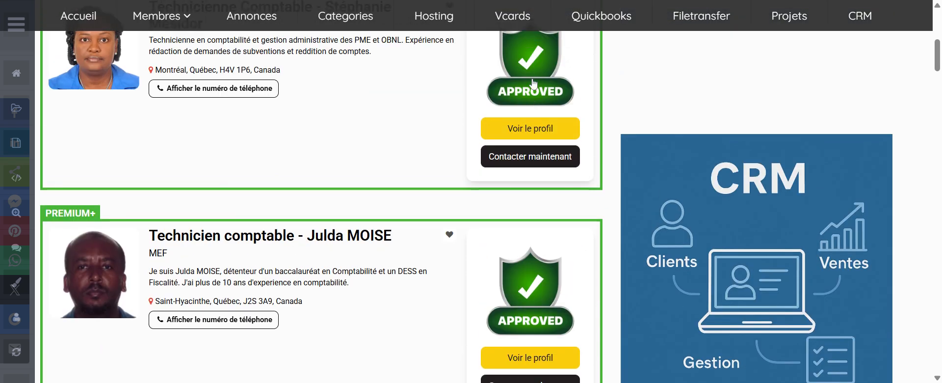
scroll(490, 99, down, 4)
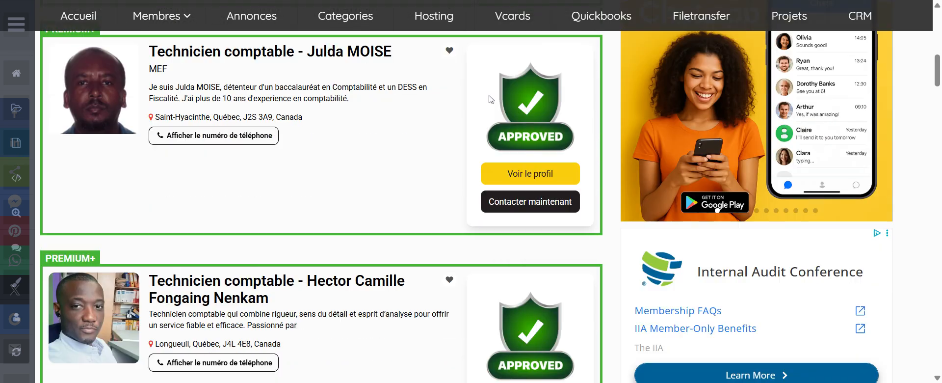
scroll(485, 99, down, 5)
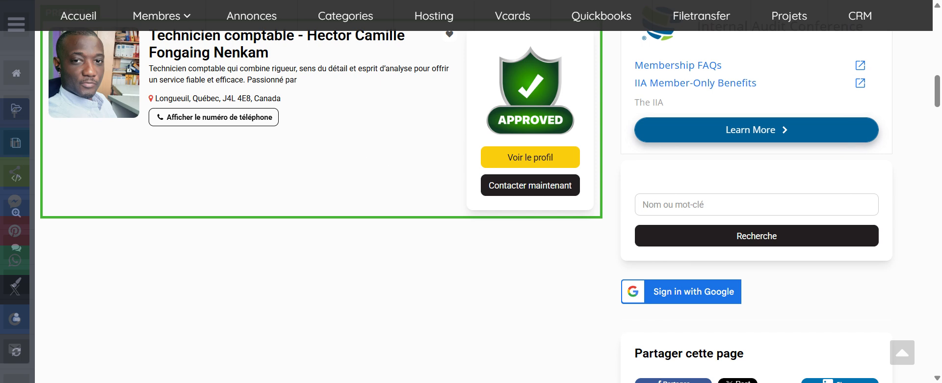
scroll(378, 152, up, 10)
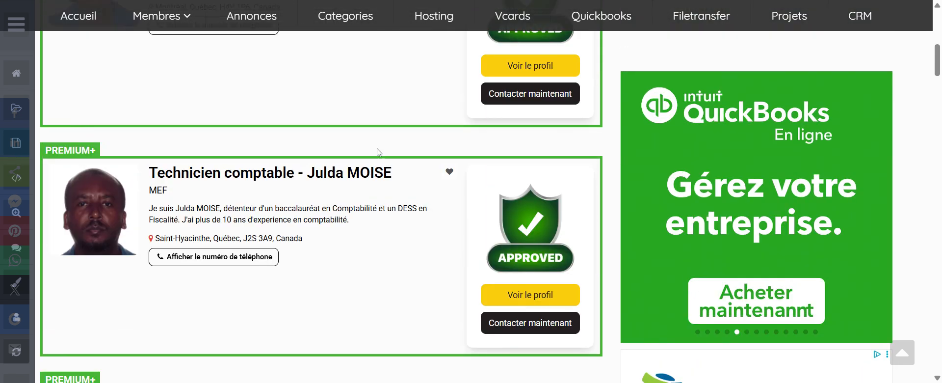
scroll(378, 153, up, 3)
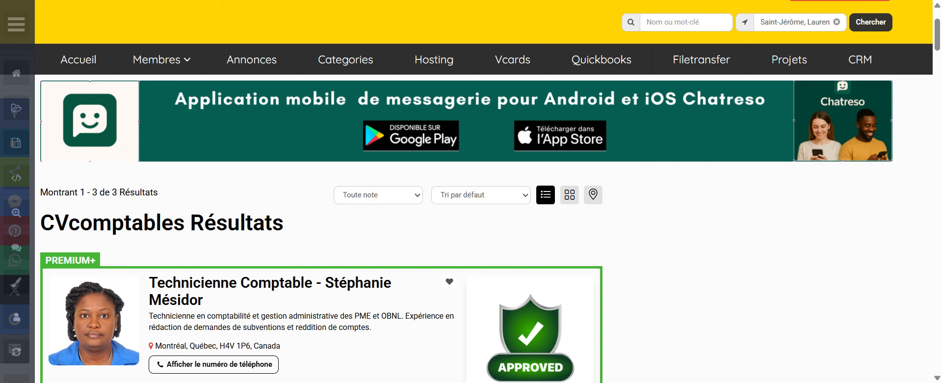
scroll(389, 142, up, 2)
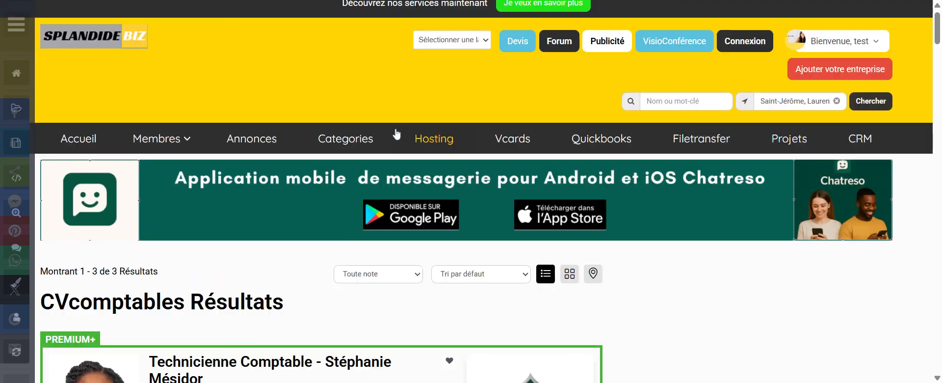